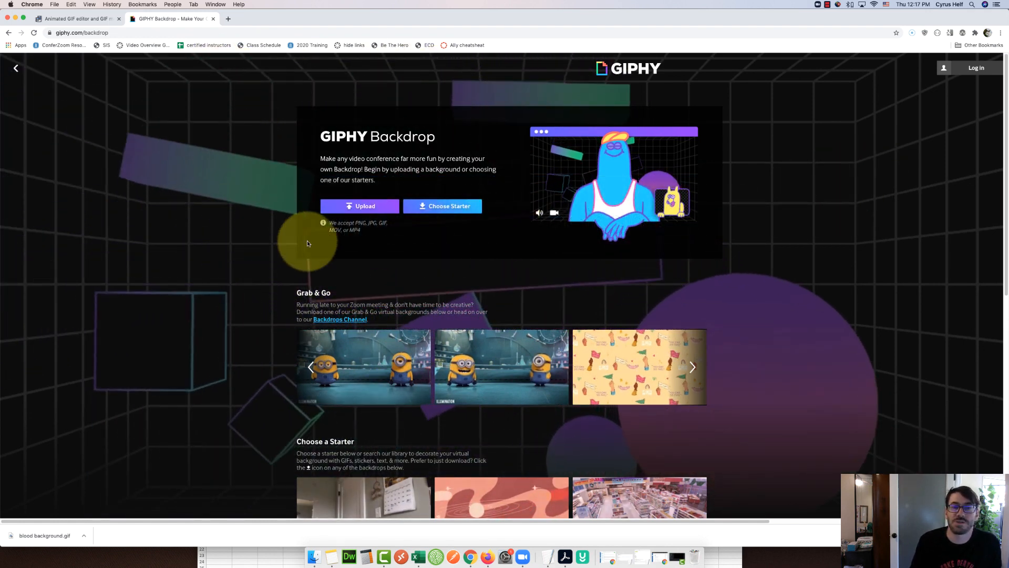
Load more starter backdrops and choose the black one with glowing coloured eyes as the base.
{"action": "left_click", "coordinate": [453, 206]}
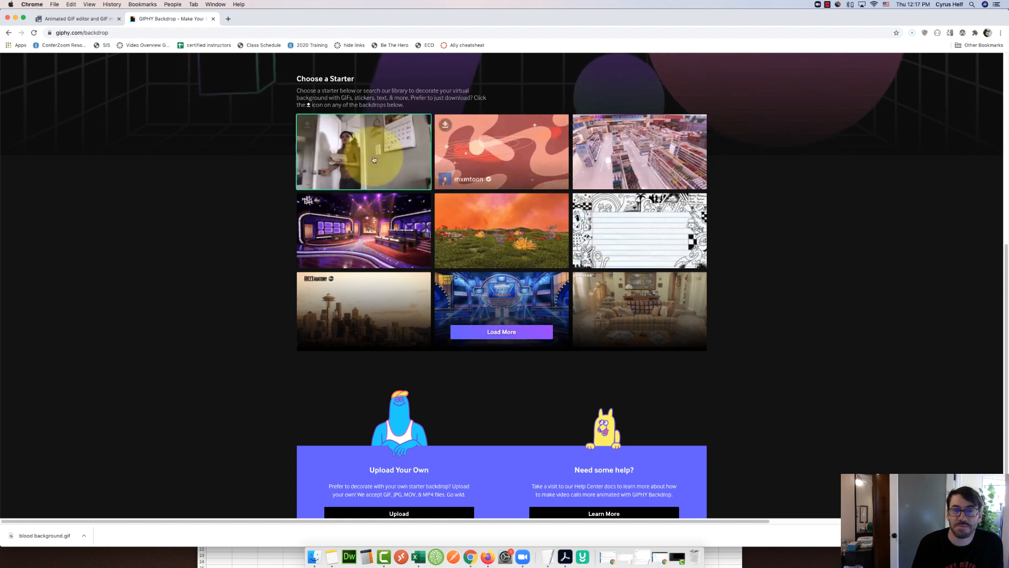
{"action": "left_click", "coordinate": [502, 333]}
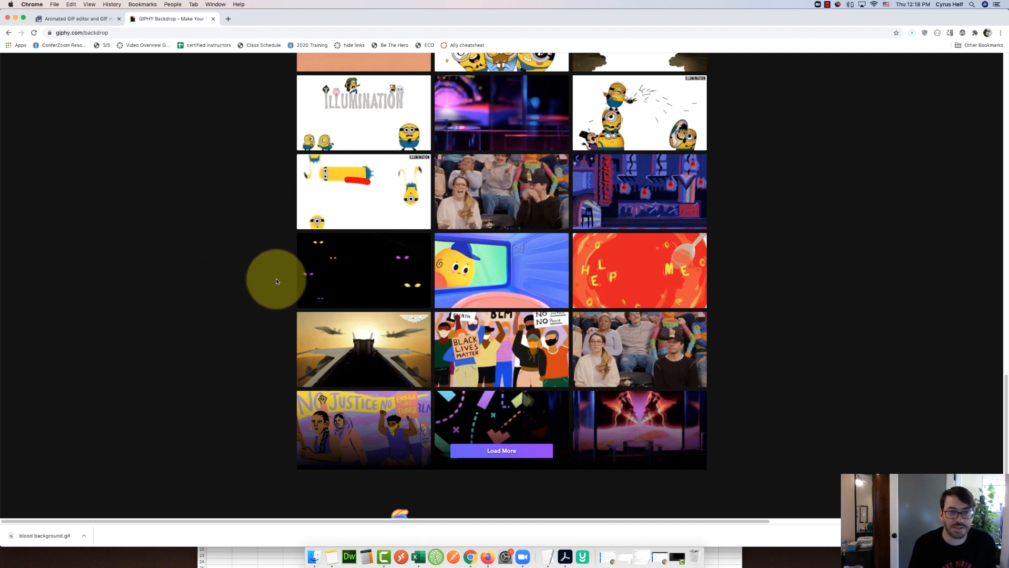
{"action": "mouse_move", "coordinate": [339, 286]}
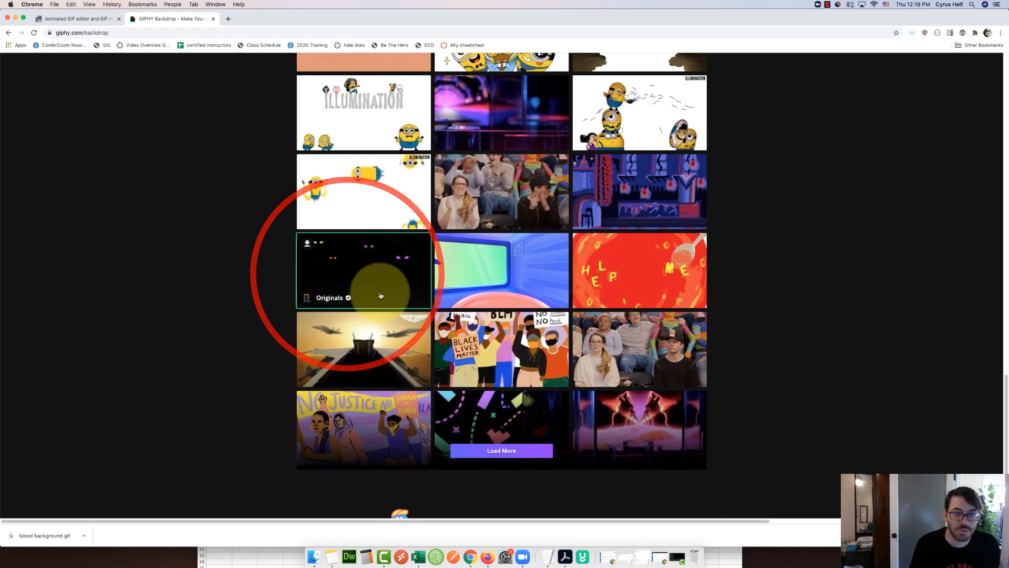
{"action": "left_click", "coordinate": [382, 277]}
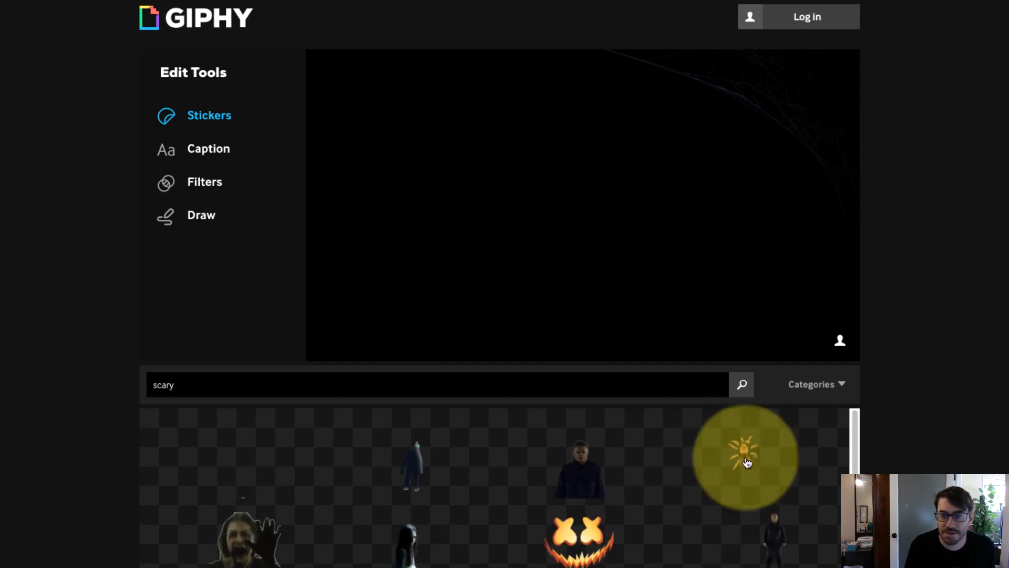
Add the crawling spider sticker to the backdrop, enlarge it to span the canvas height, and place it left of centre.
{"action": "left_click", "coordinate": [746, 447]}
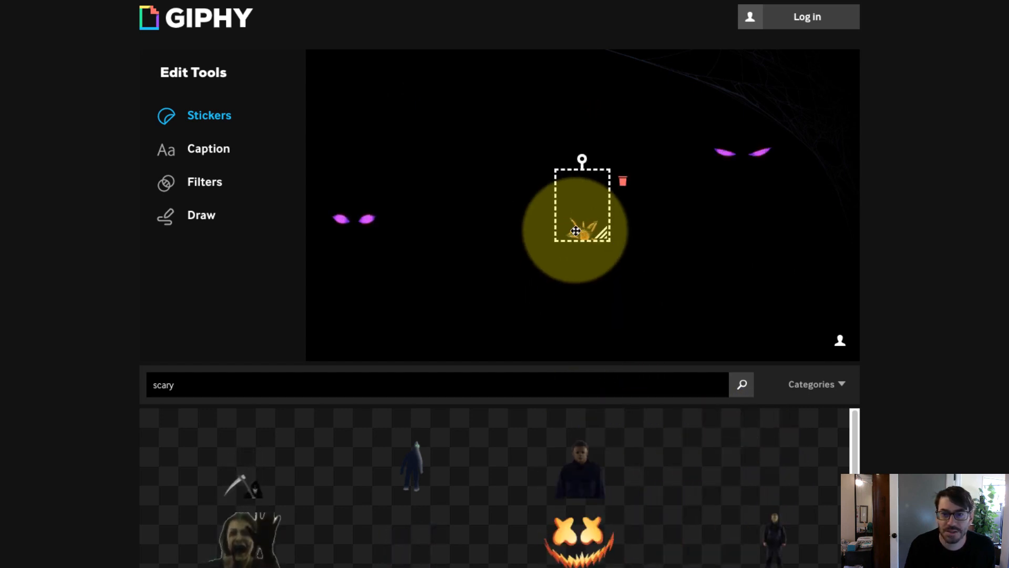
{"action": "mouse_move", "coordinate": [590, 226]}
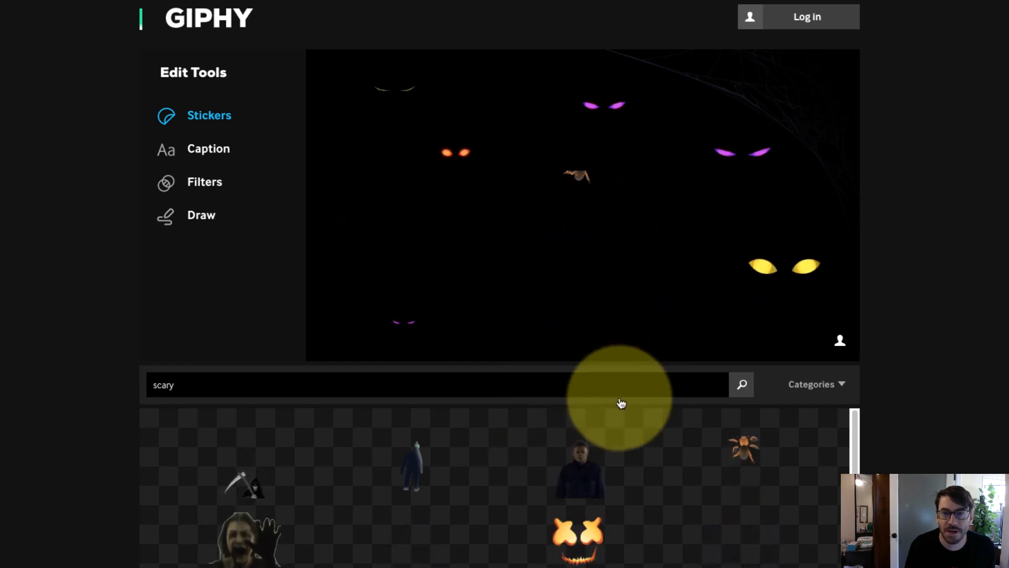
{"action": "mouse_move", "coordinate": [579, 196]}
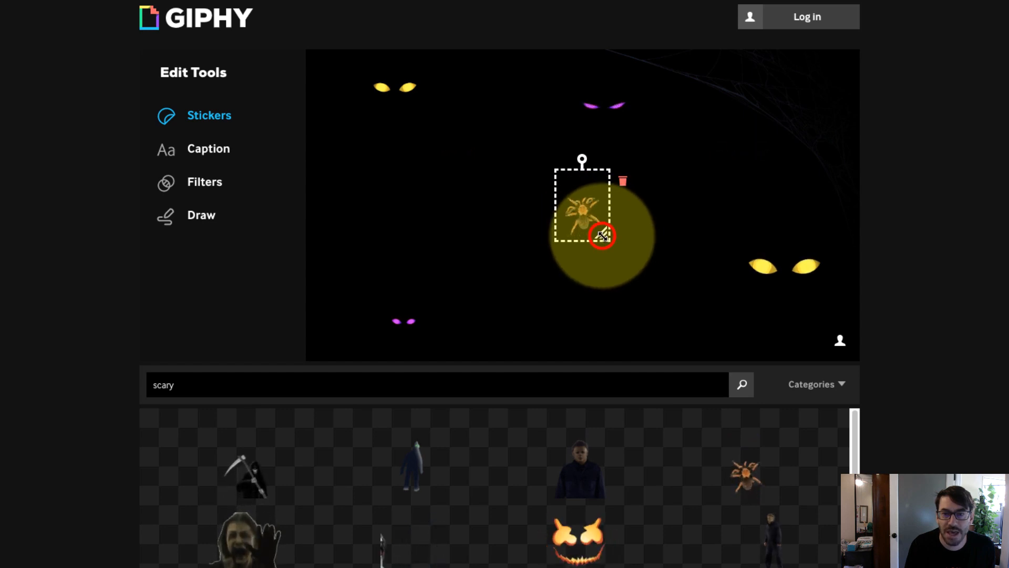
{"action": "left_click_drag", "start_coordinate": [602, 236], "coordinate": [694, 375]}
{"action": "left_click_drag", "start_coordinate": [619, 239], "coordinate": [524, 239]}
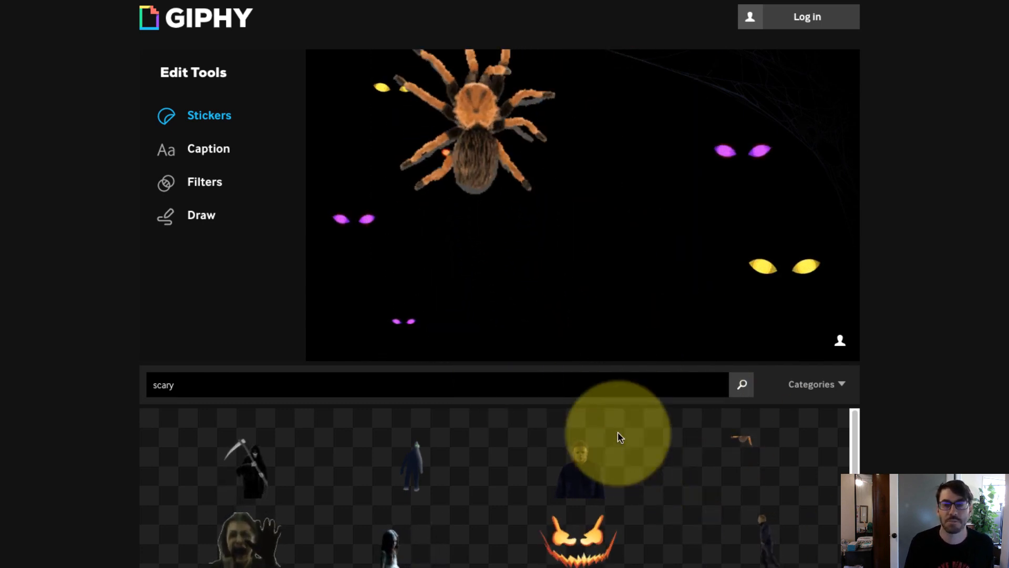
{"action": "left_click_drag", "start_coordinate": [519, 243], "coordinate": [504, 241]}
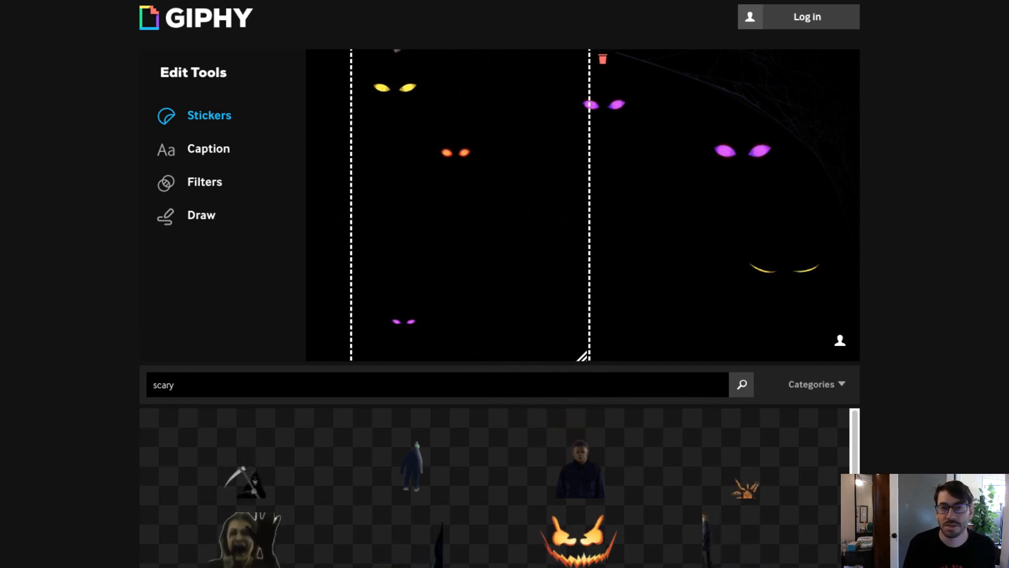
Add the carved pumpkin sticker and place it in the lower-right corner of the backdrop.
{"action": "left_click", "coordinate": [613, 476]}
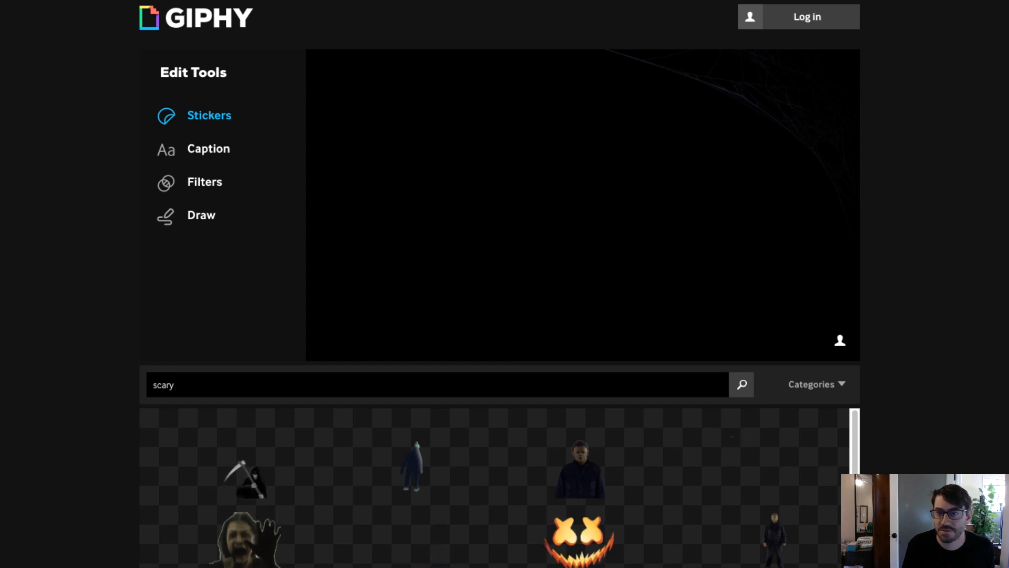
{"action": "left_click", "coordinate": [614, 213]}
{"action": "left_click_drag", "start_coordinate": [598, 212], "coordinate": [812, 318]}
{"action": "left_click", "coordinate": [499, 534]}
Browse the scary sticker results for further Halloween decorations.
{"action": "scroll", "coordinate": [513, 547], "scroll_direction": "down", "scroll_amount": 1}
{"action": "scroll", "coordinate": [513, 559], "scroll_direction": "down", "scroll_amount": 3}
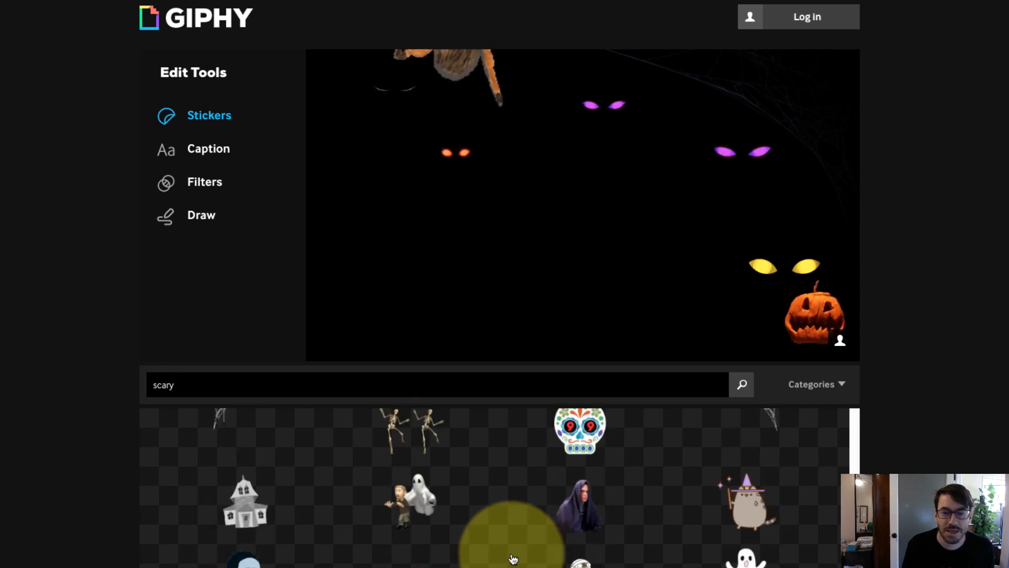
{"action": "scroll", "coordinate": [513, 549], "scroll_direction": "down", "scroll_amount": 2}
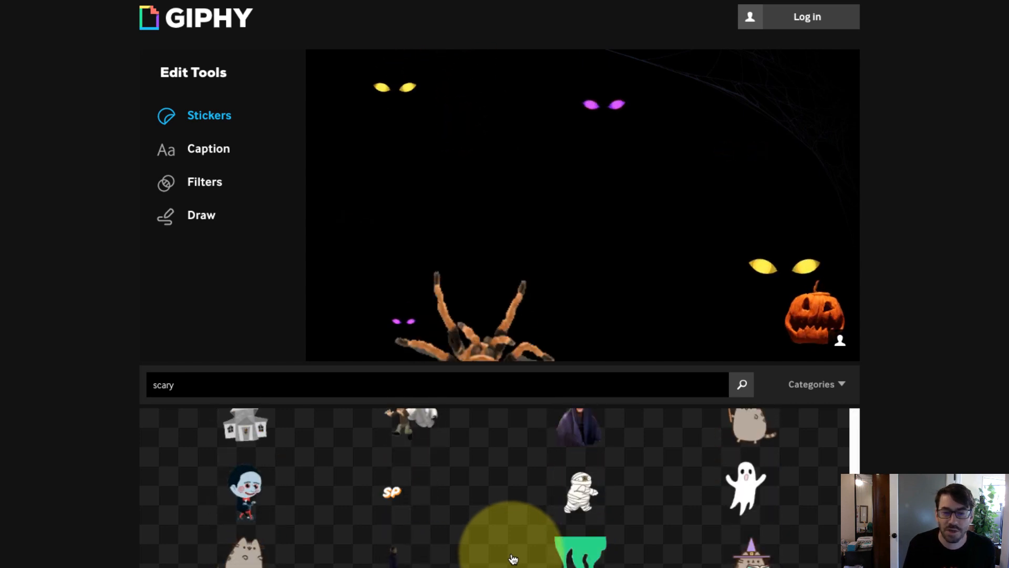
{"action": "scroll", "coordinate": [423, 478], "scroll_direction": "down", "scroll_amount": 3}
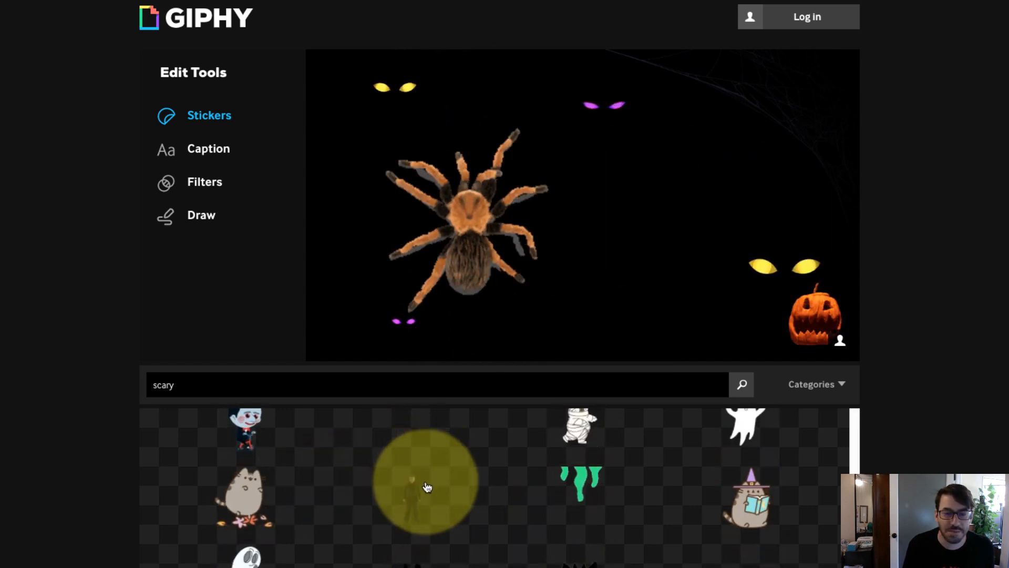
{"action": "scroll", "coordinate": [426, 486], "scroll_direction": "down", "scroll_amount": 3}
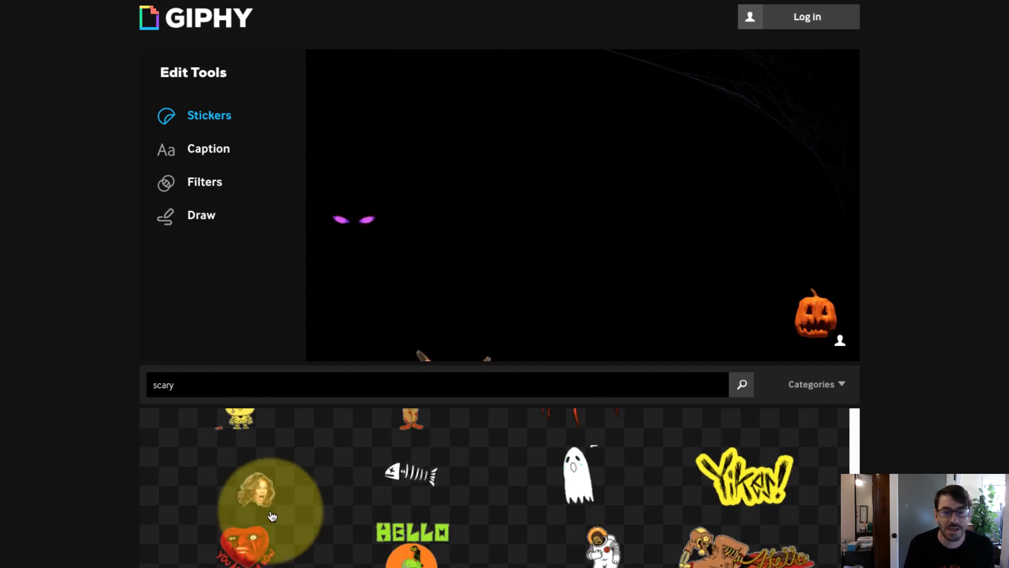
{"action": "scroll", "coordinate": [470, 529], "scroll_direction": "down", "scroll_amount": 5}
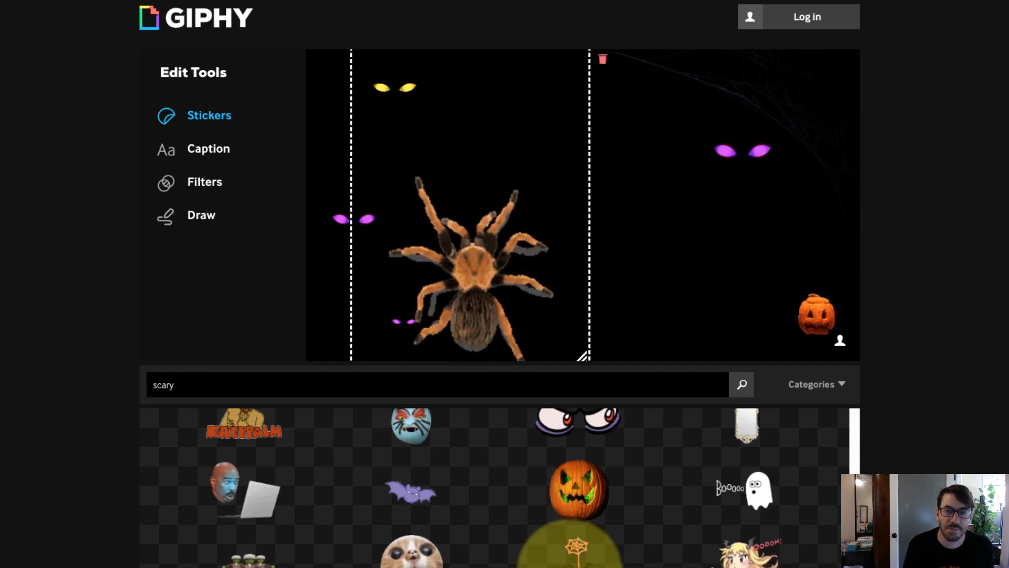
{"action": "scroll", "coordinate": [473, 536], "scroll_direction": "down", "scroll_amount": 5}
{"action": "scroll", "coordinate": [513, 394], "scroll_direction": "down", "scroll_amount": 2}
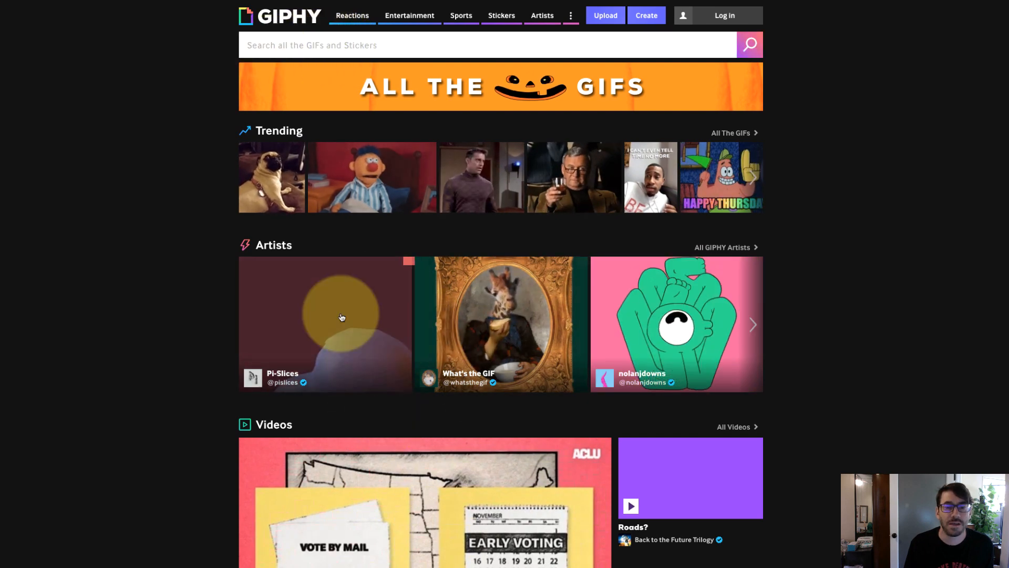
Search GIPHY's GIFs and stickers for "blood".
{"action": "left_click", "coordinate": [322, 46]}
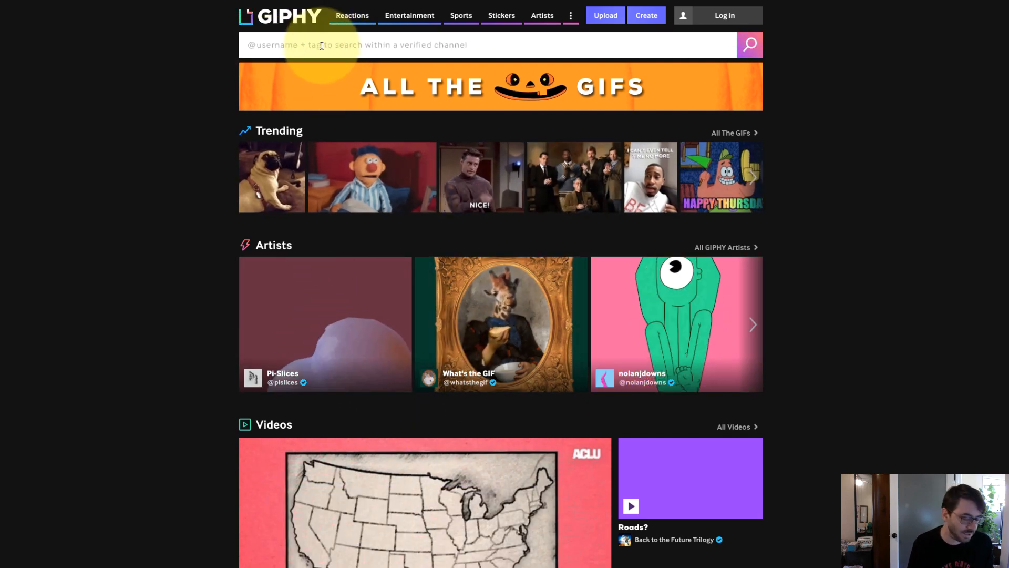
{"action": "type", "text": "b"}
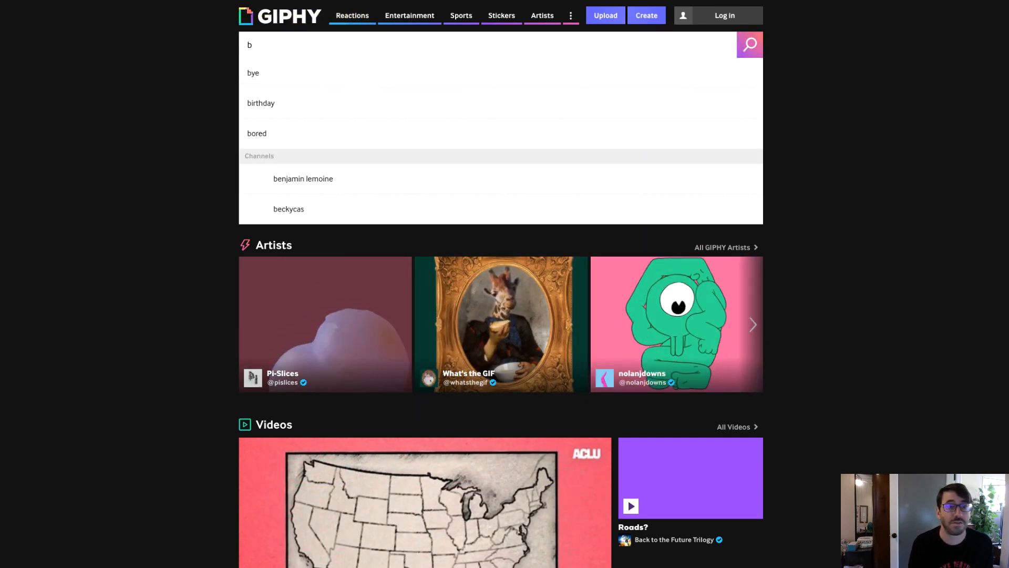
{"action": "type", "text": "loo"}
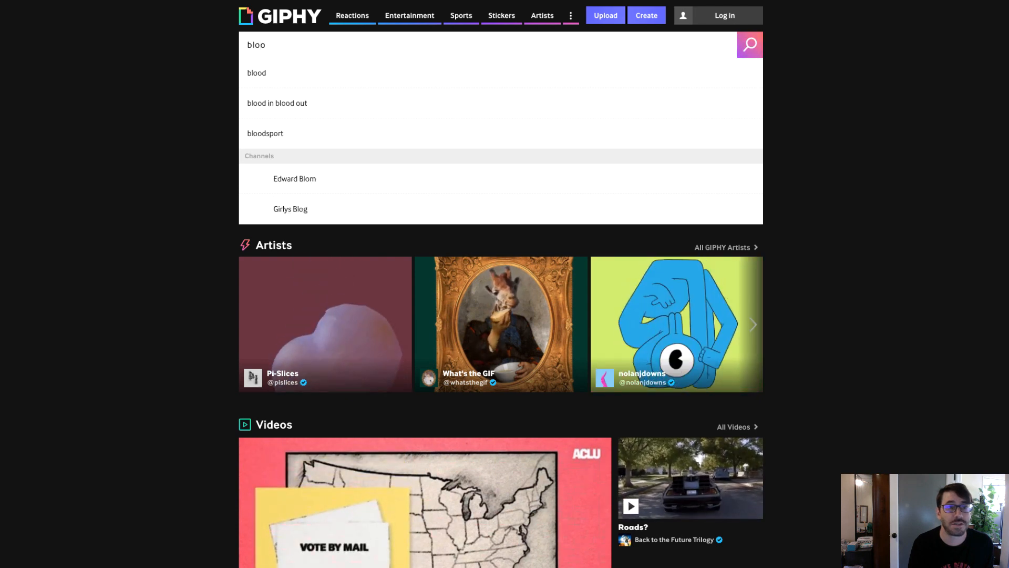
{"action": "type", "text": "d"}
{"action": "key", "text": "Return"}
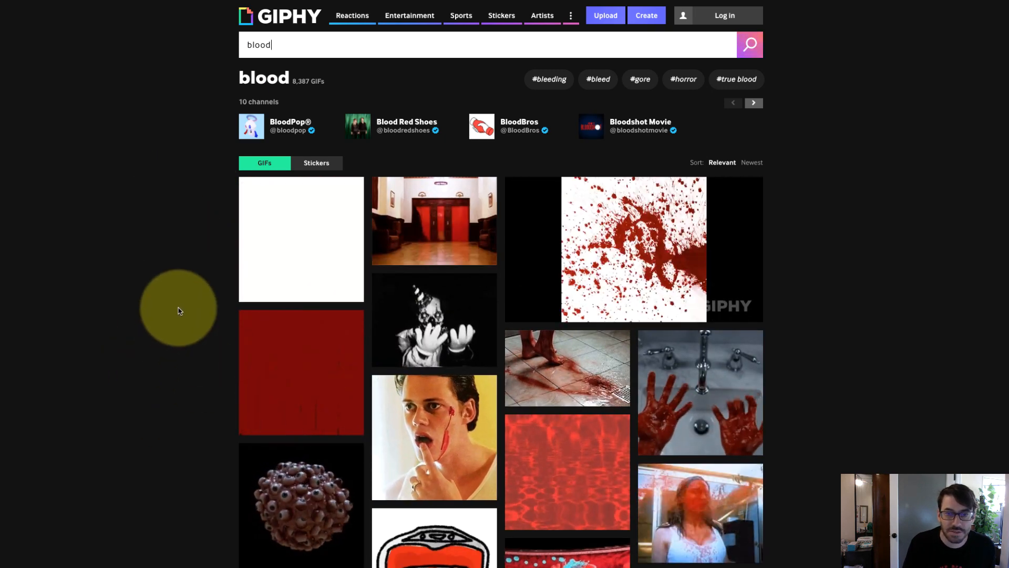
Open the dripping red blood Halloween Loop GIF from the results and choose to copy its link.
{"action": "scroll", "coordinate": [175, 306], "scroll_direction": "down", "scroll_amount": 1}
{"action": "left_click", "coordinate": [296, 350]}
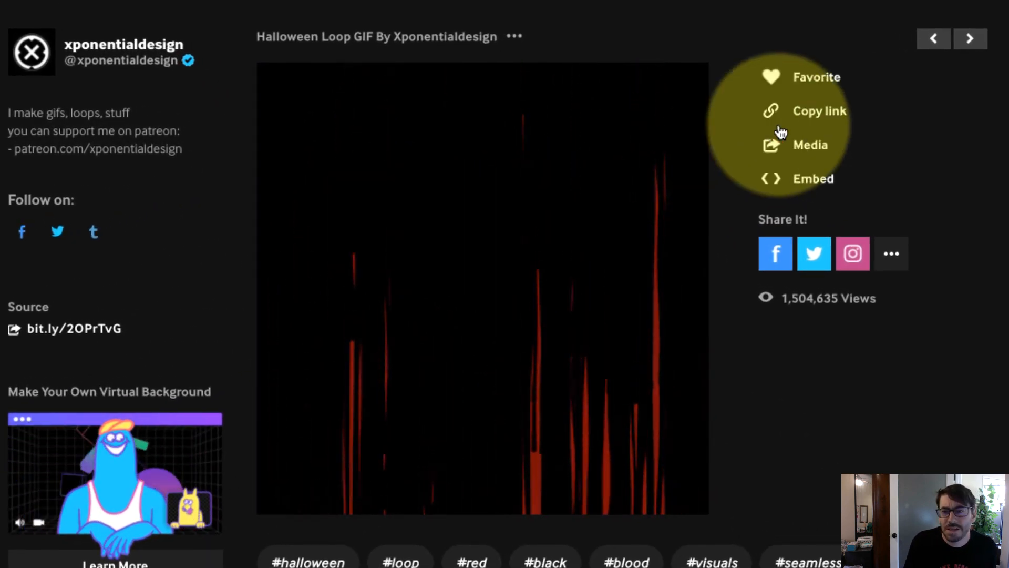
{"action": "left_click", "coordinate": [819, 117]}
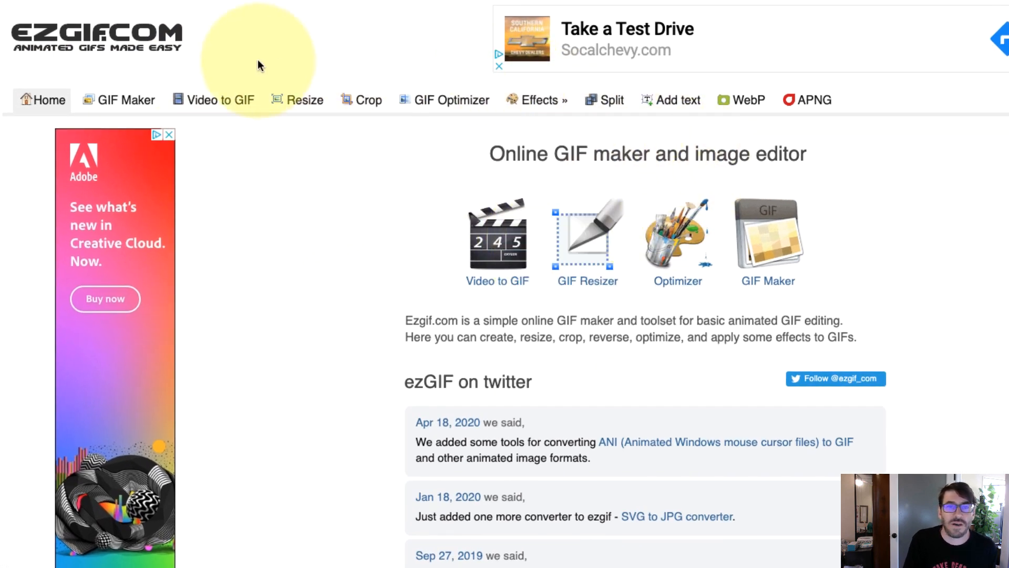
On ezgif.com, open the GIF to MP4 converter and upload the blood GIF from its copied GIPHY image URL.
{"action": "left_click", "coordinate": [231, 105]}
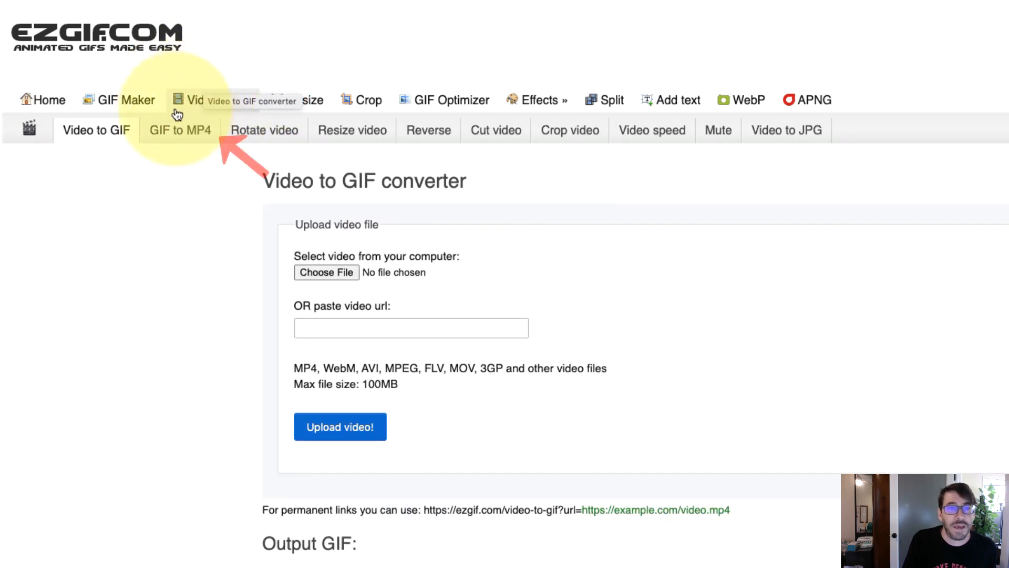
{"action": "left_click", "coordinate": [185, 135]}
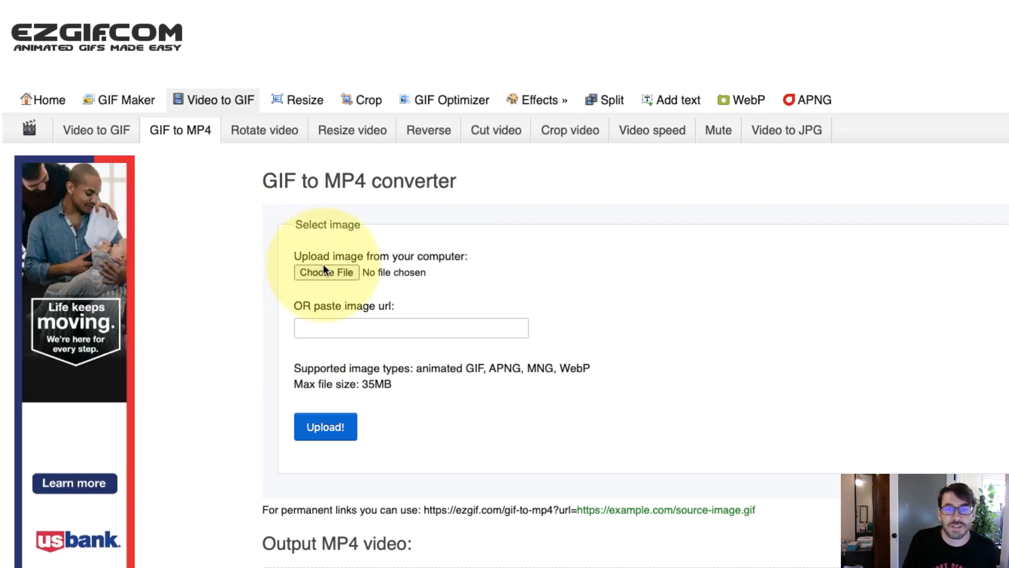
{"action": "left_click", "coordinate": [331, 330]}
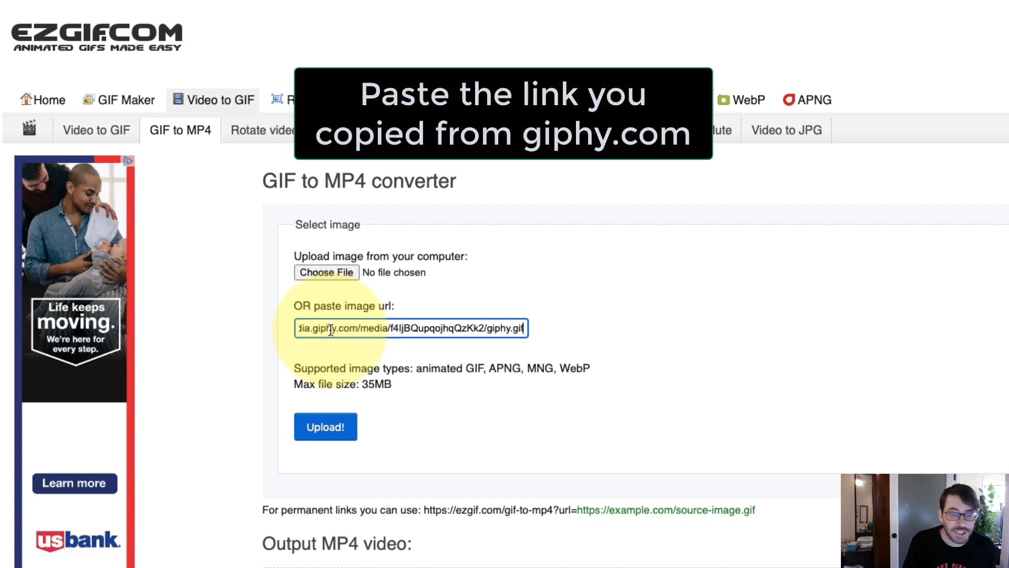
{"action": "left_click", "coordinate": [317, 428]}
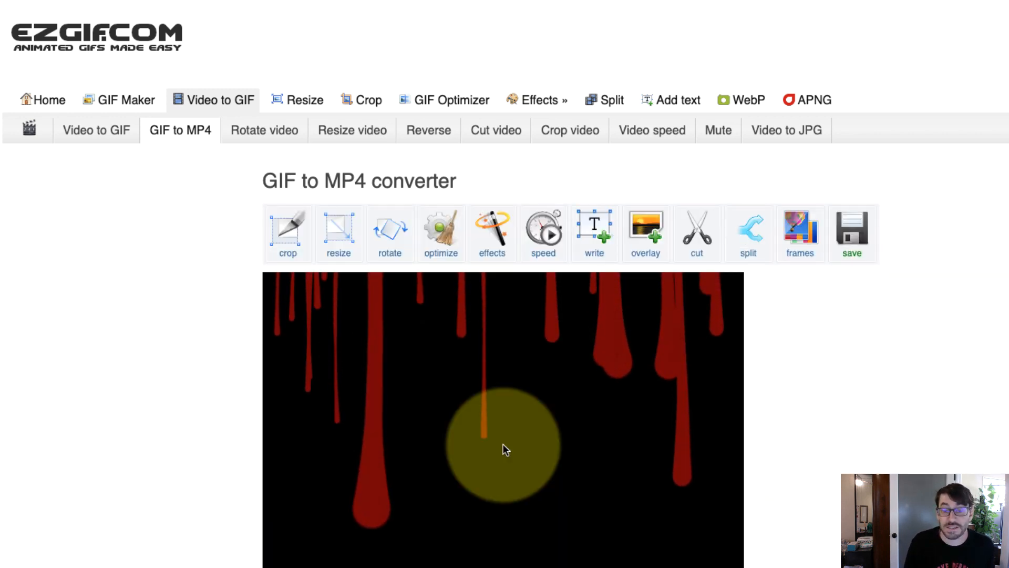
Convert the uploaded blood GIF to an MP4 video.
{"action": "scroll", "coordinate": [857, 371], "scroll_direction": "down", "scroll_amount": 5}
{"action": "scroll", "coordinate": [830, 150], "scroll_direction": "down", "scroll_amount": 2}
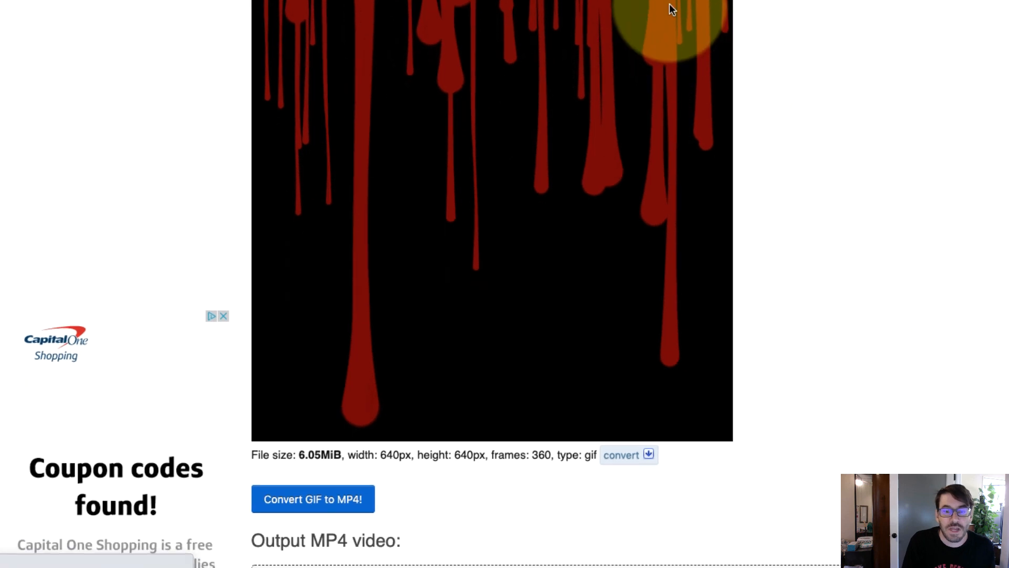
{"action": "scroll", "coordinate": [656, 154], "scroll_direction": "down", "scroll_amount": 1}
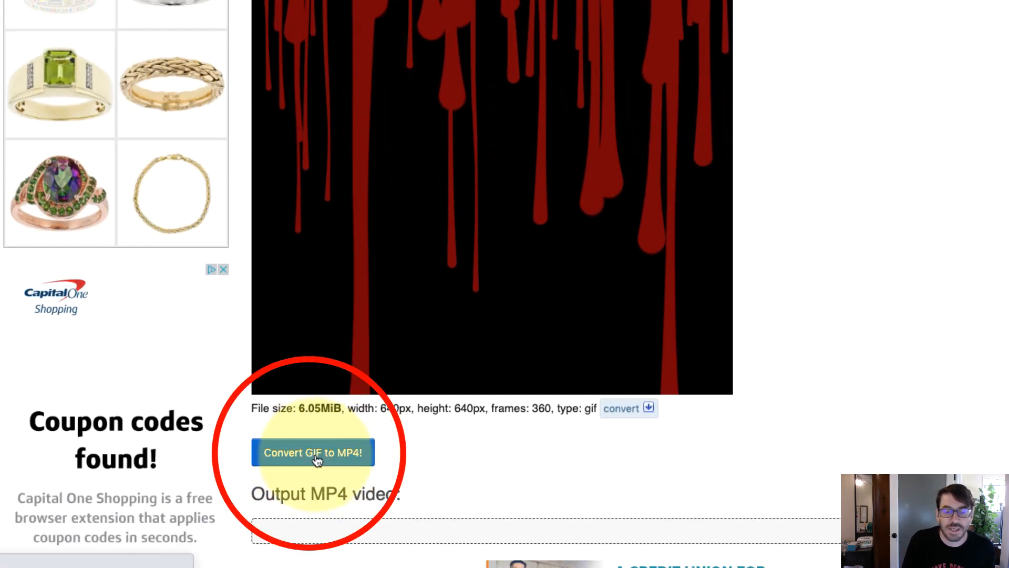
{"action": "left_click", "coordinate": [339, 457]}
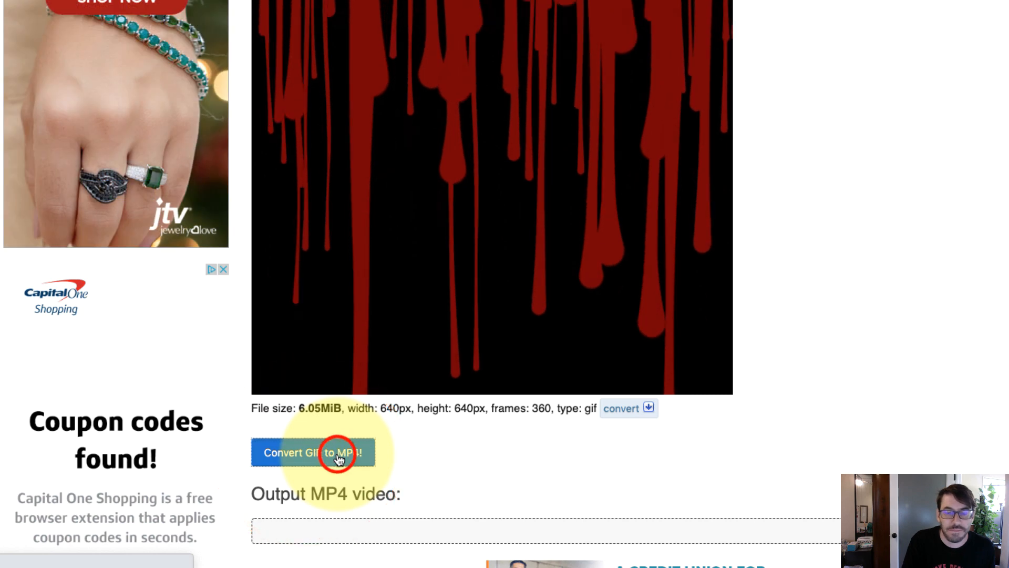
Play the output MP4 video to preview the blood animation.
{"action": "scroll", "coordinate": [484, 244], "scroll_direction": "down", "scroll_amount": 2}
{"action": "scroll", "coordinate": [484, 244], "scroll_direction": "down", "scroll_amount": 3}
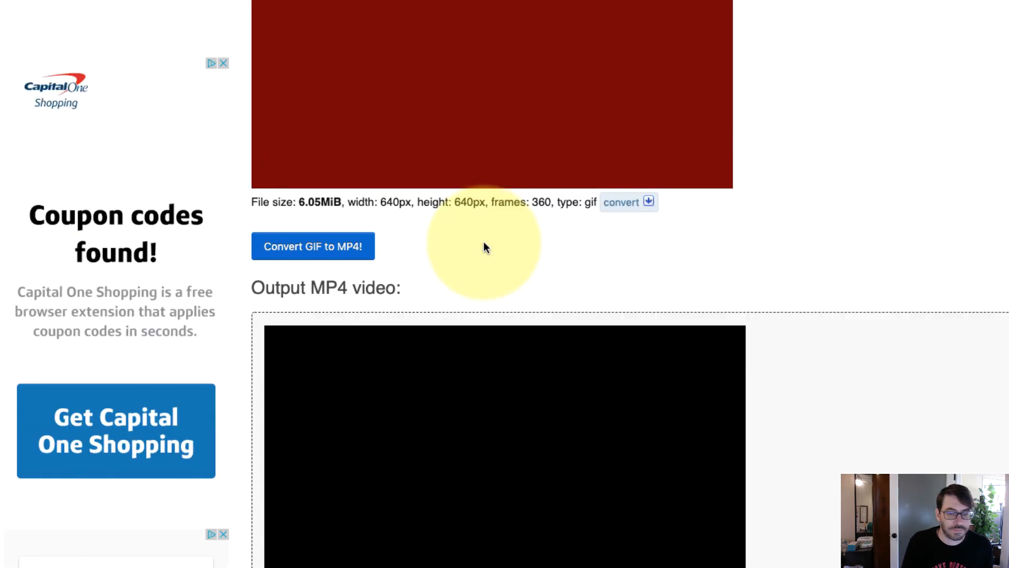
{"action": "scroll", "coordinate": [838, 178], "scroll_direction": "down", "scroll_amount": 8}
{"action": "scroll", "coordinate": [839, 180], "scroll_direction": "down", "scroll_amount": 3}
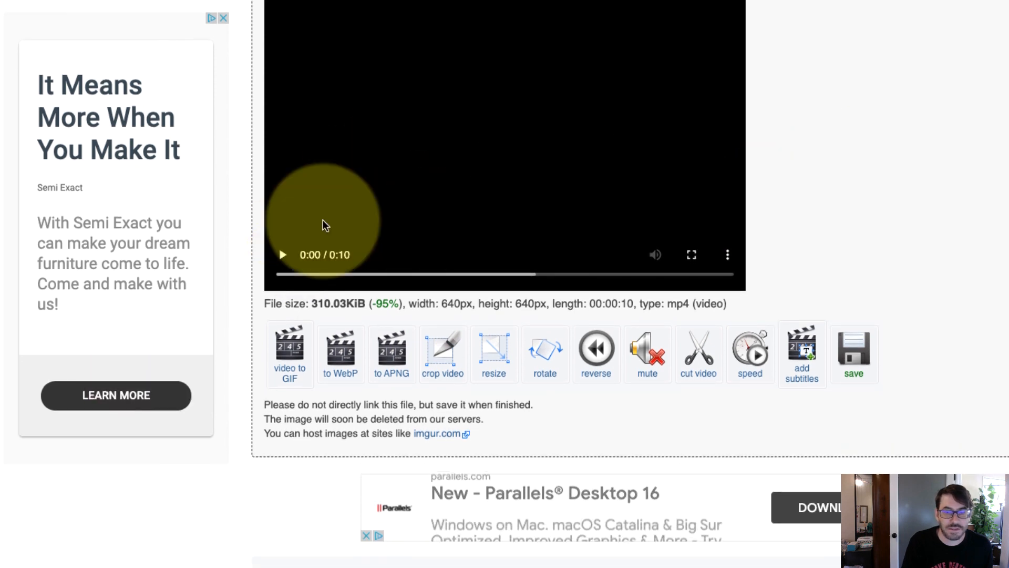
{"action": "left_click", "coordinate": [283, 257]}
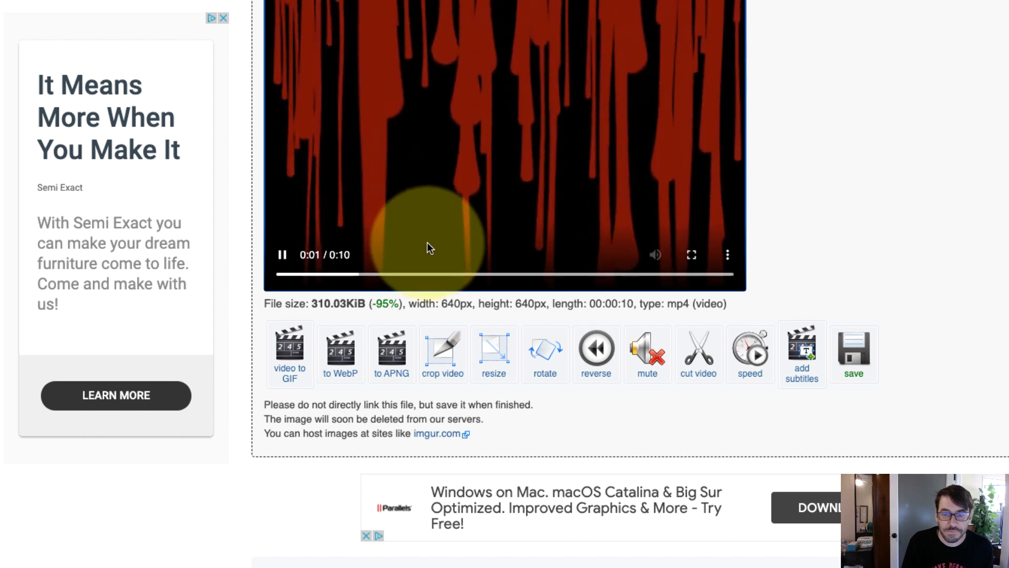
Open the converted MP4 in the video resizer and resize it with a new width of 1920 and height of 1080.
{"action": "scroll", "coordinate": [587, 383], "scroll_direction": "down", "scroll_amount": 1}
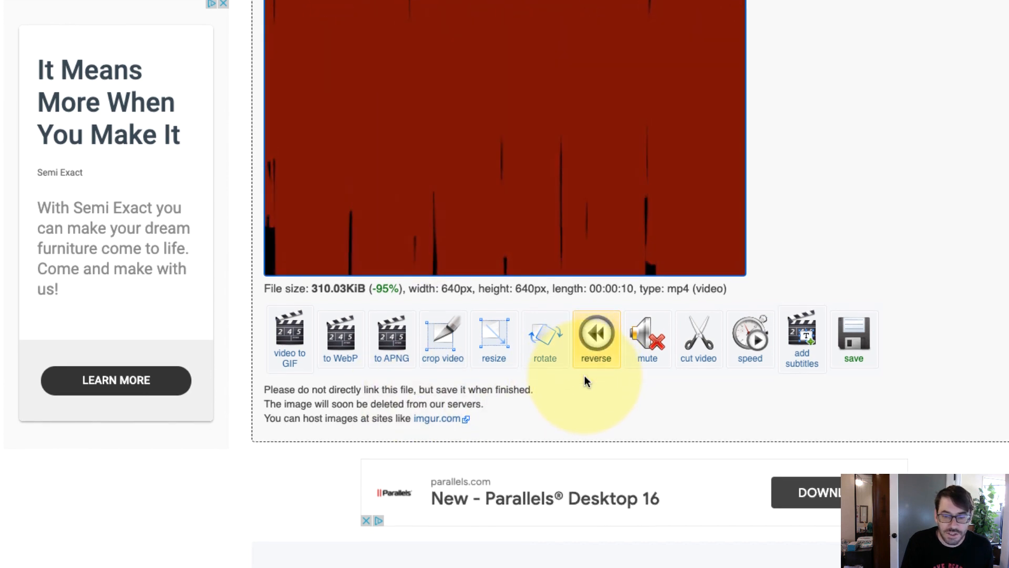
{"action": "left_click", "coordinate": [493, 325]}
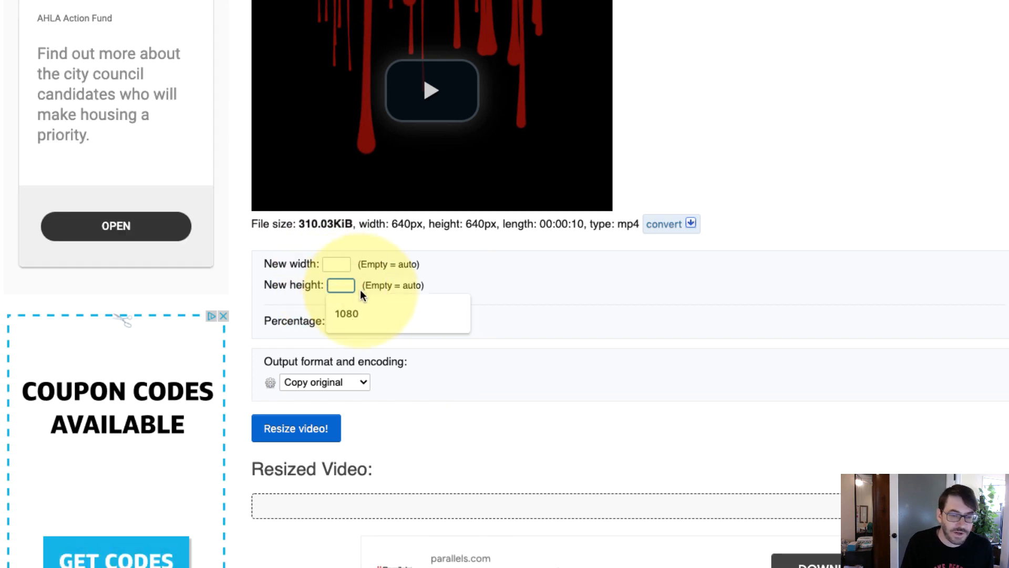
{"action": "left_click", "coordinate": [359, 315]}
{"action": "left_click", "coordinate": [341, 263]}
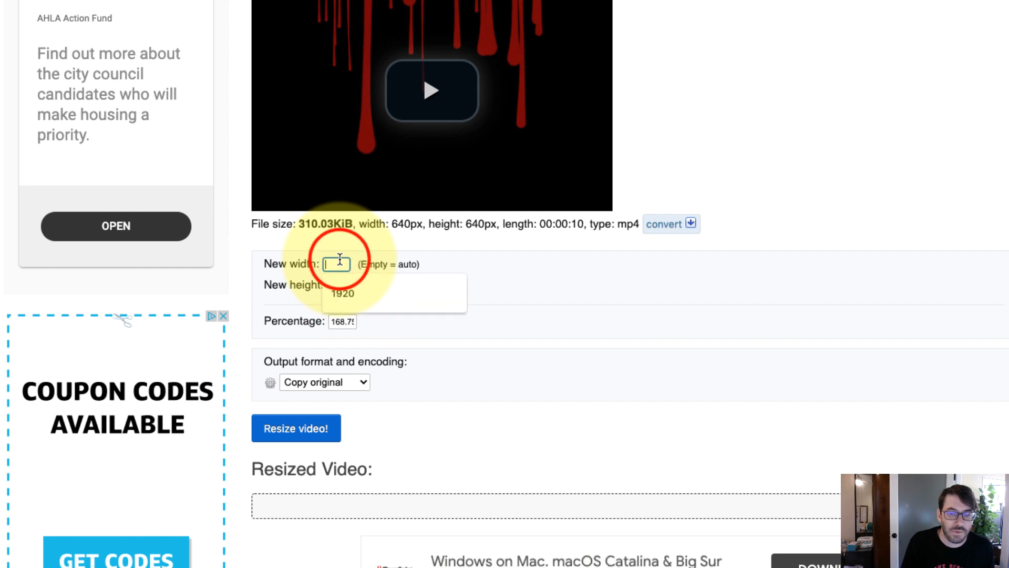
{"action": "left_click", "coordinate": [348, 290]}
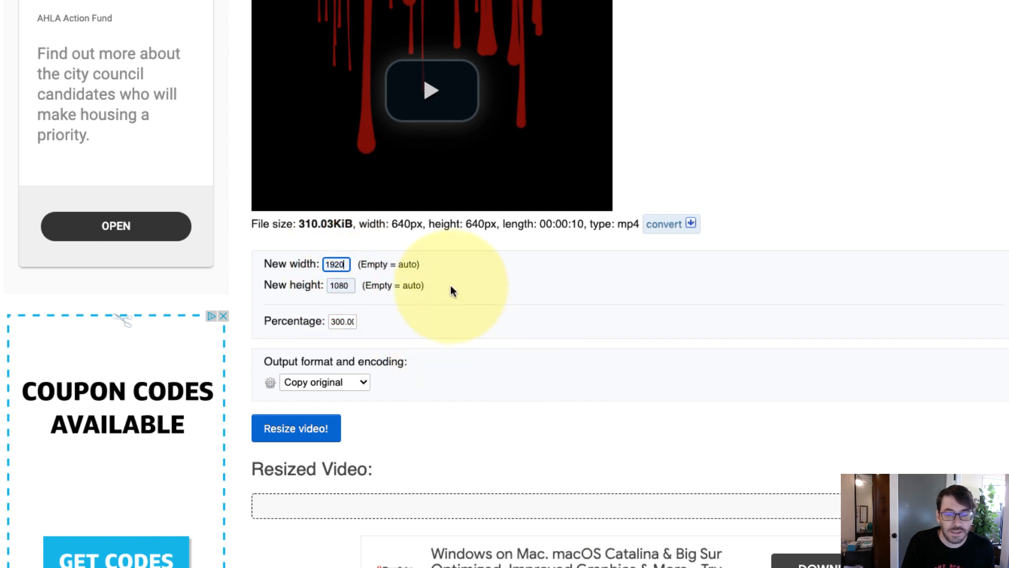
{"action": "scroll", "coordinate": [420, 308], "scroll_direction": "down", "scroll_amount": 1}
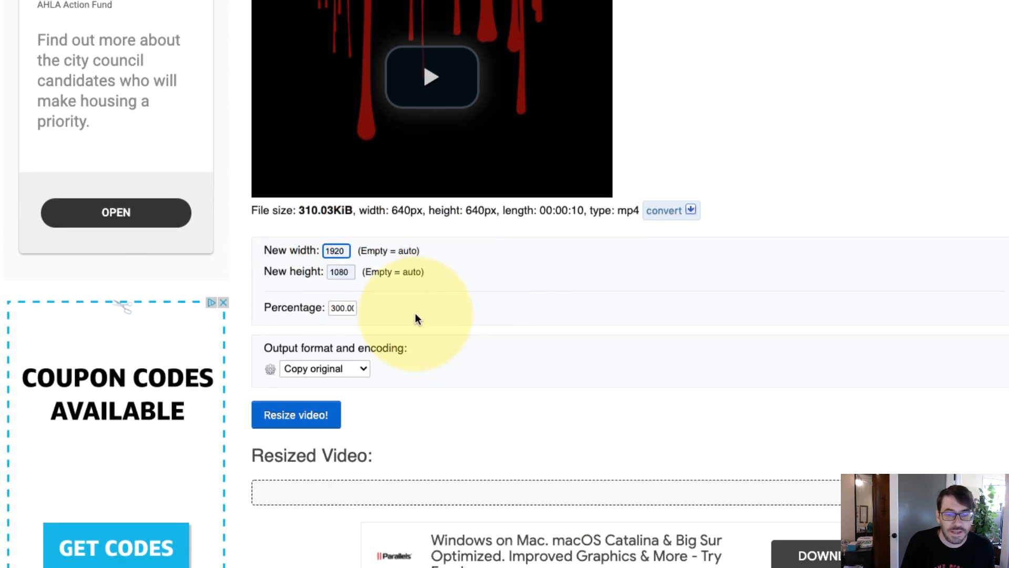
{"action": "left_click", "coordinate": [315, 415]}
Save the resized blood video to the computer.
{"action": "scroll", "coordinate": [658, 328], "scroll_direction": "down", "scroll_amount": 3}
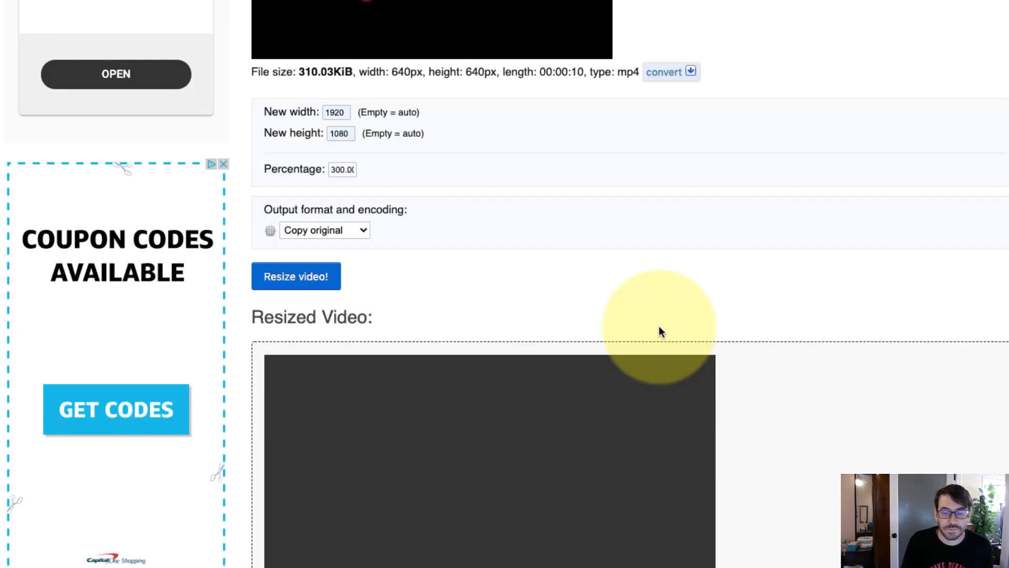
{"action": "scroll", "coordinate": [660, 331], "scroll_direction": "down", "scroll_amount": 6}
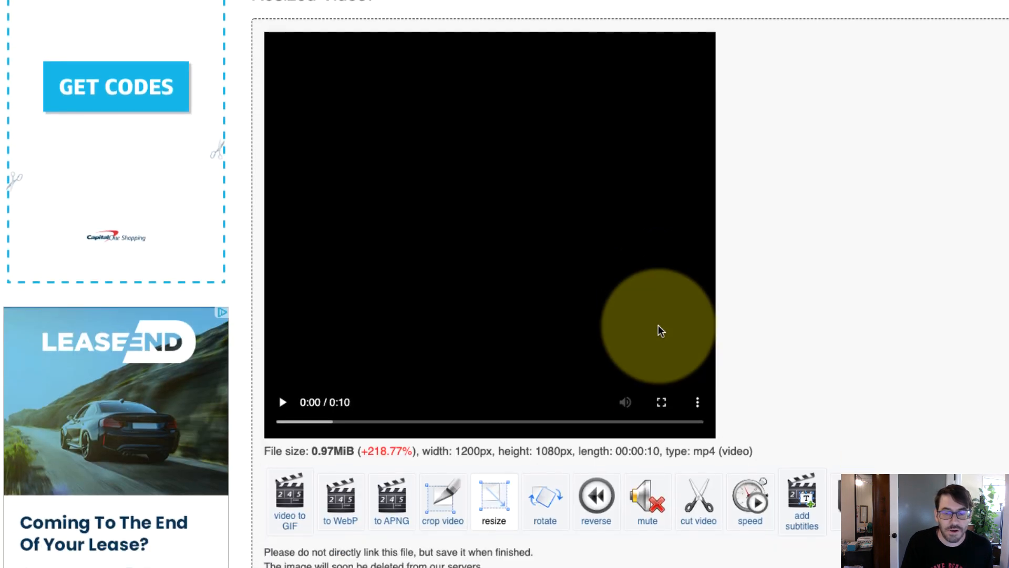
{"action": "scroll", "coordinate": [886, 331], "scroll_direction": "down", "scroll_amount": 2}
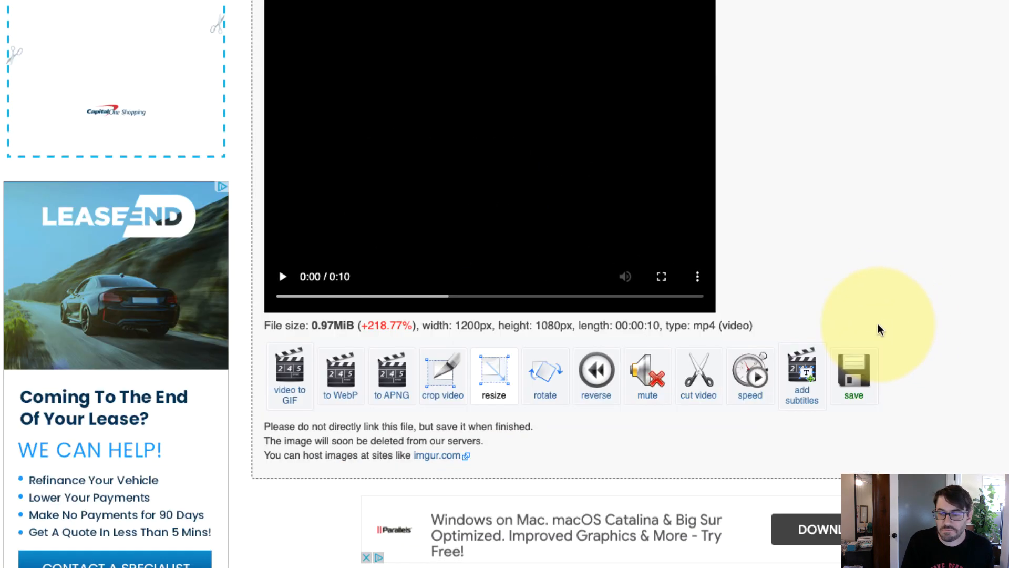
{"action": "scroll", "coordinate": [881, 330], "scroll_direction": "down", "scroll_amount": 2}
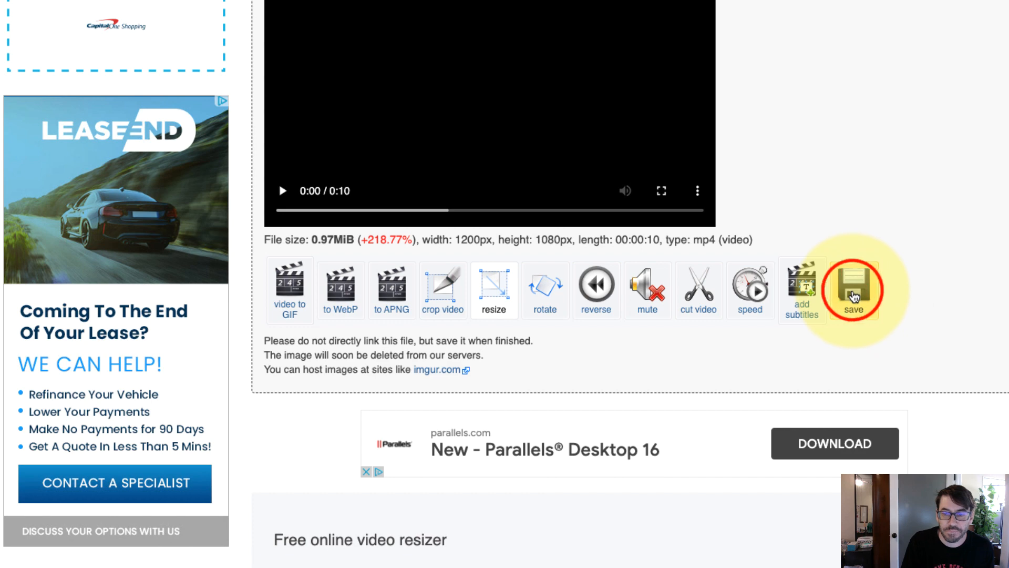
{"action": "left_click", "coordinate": [853, 294]}
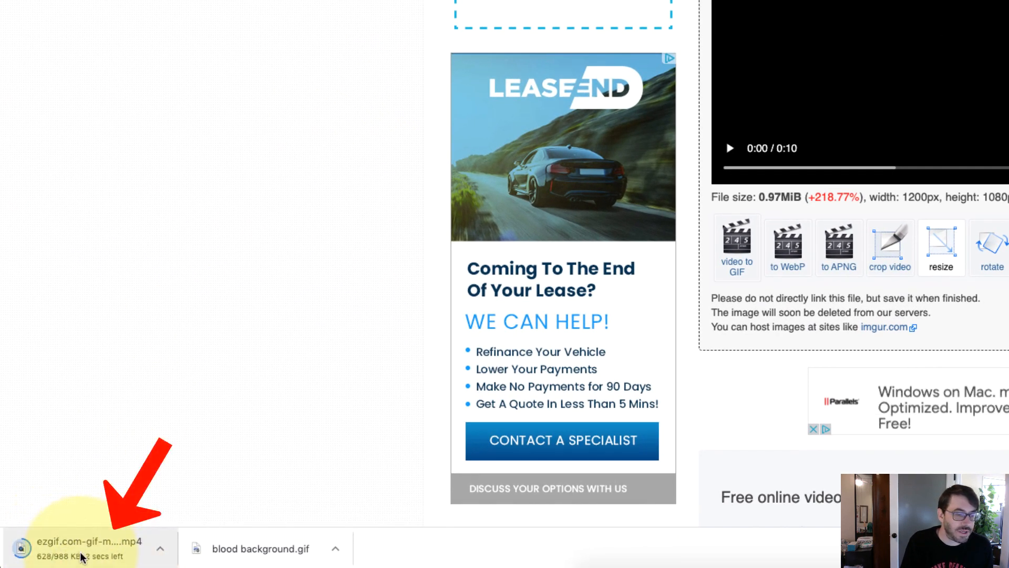
Show the downloaded MP4 in the Downloads folder and open its file name for editing.
{"action": "left_click", "coordinate": [165, 552]}
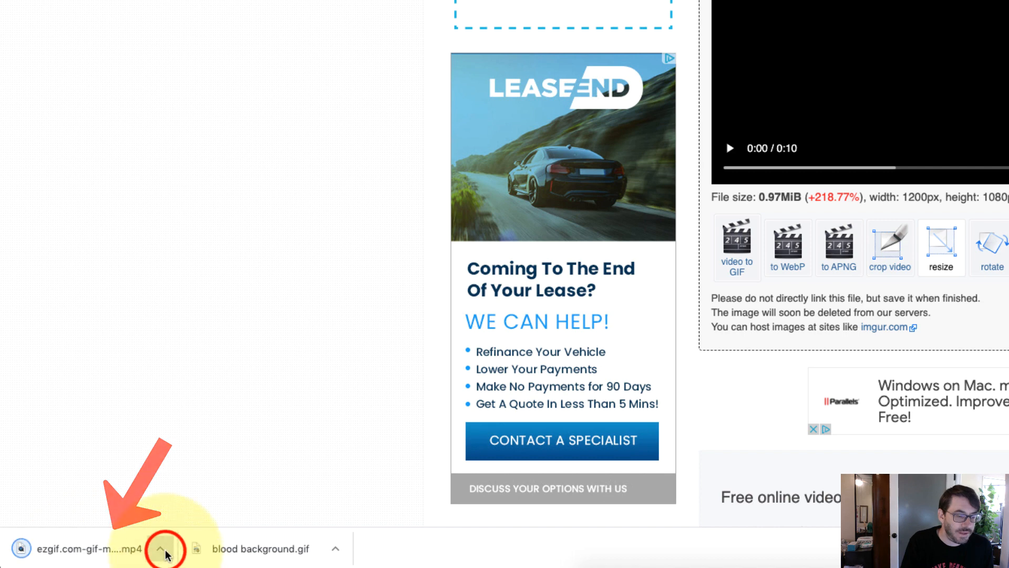
{"action": "left_click", "coordinate": [202, 533]}
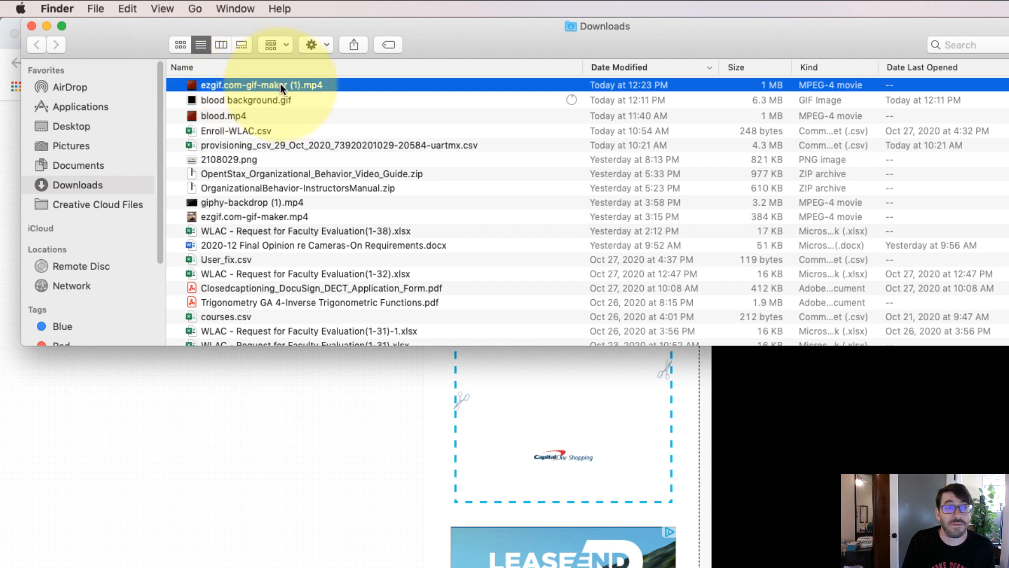
{"action": "key", "text": "Return"}
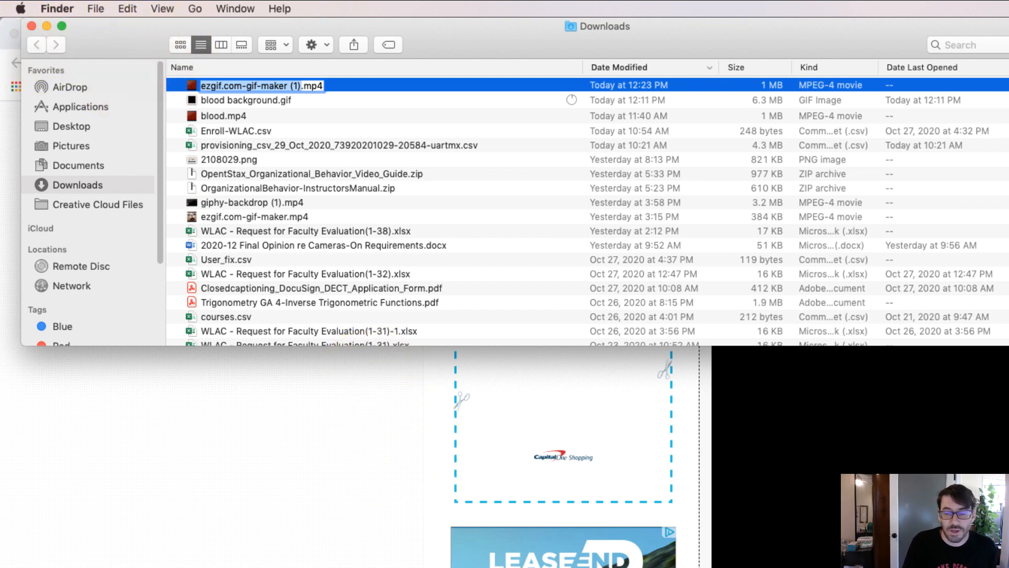
Switch to Zoom and open the Virtual Background settings.
{"action": "key", "text": "super+Tab"}
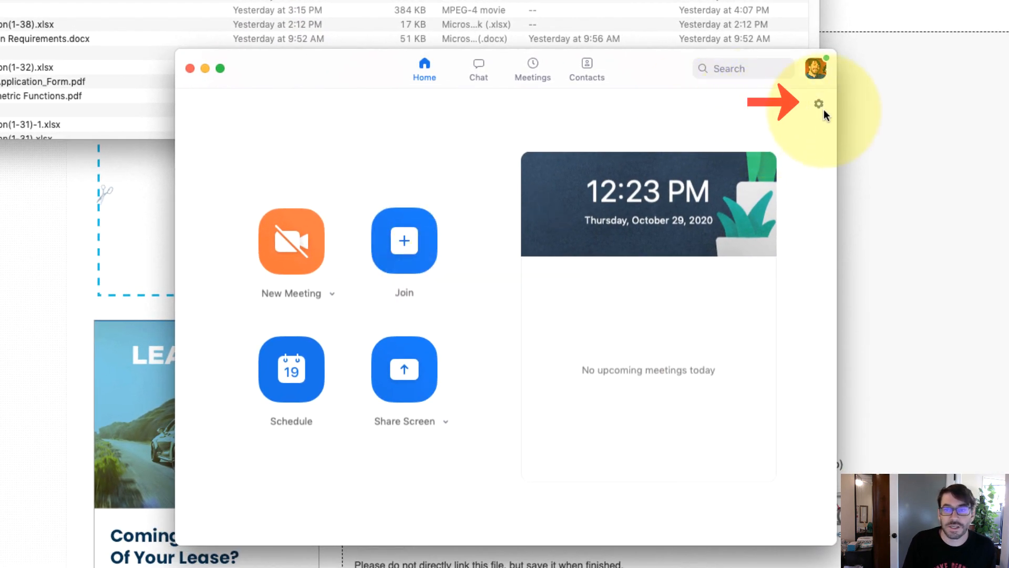
{"action": "left_click", "coordinate": [820, 105]}
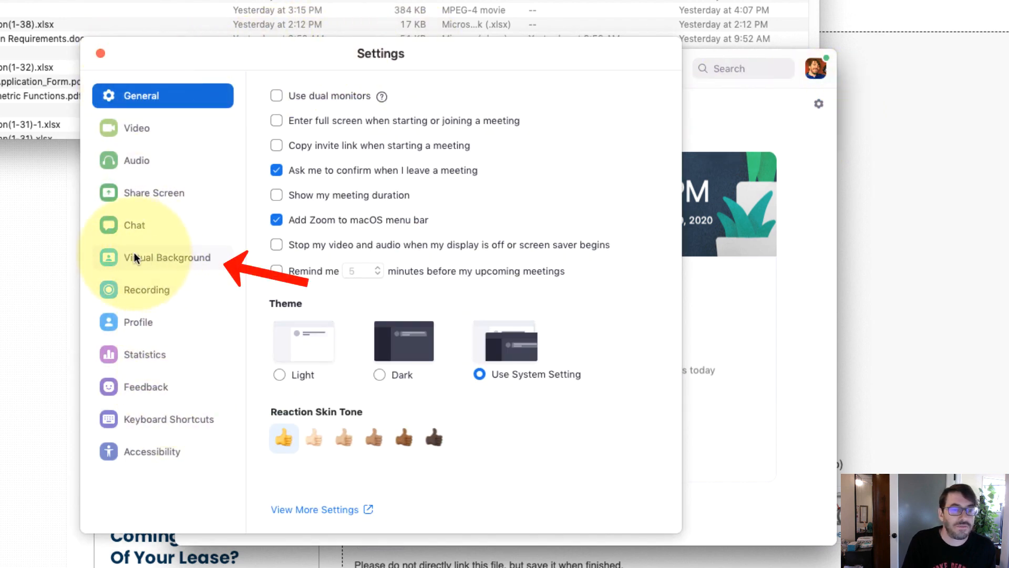
{"action": "left_click", "coordinate": [156, 257]}
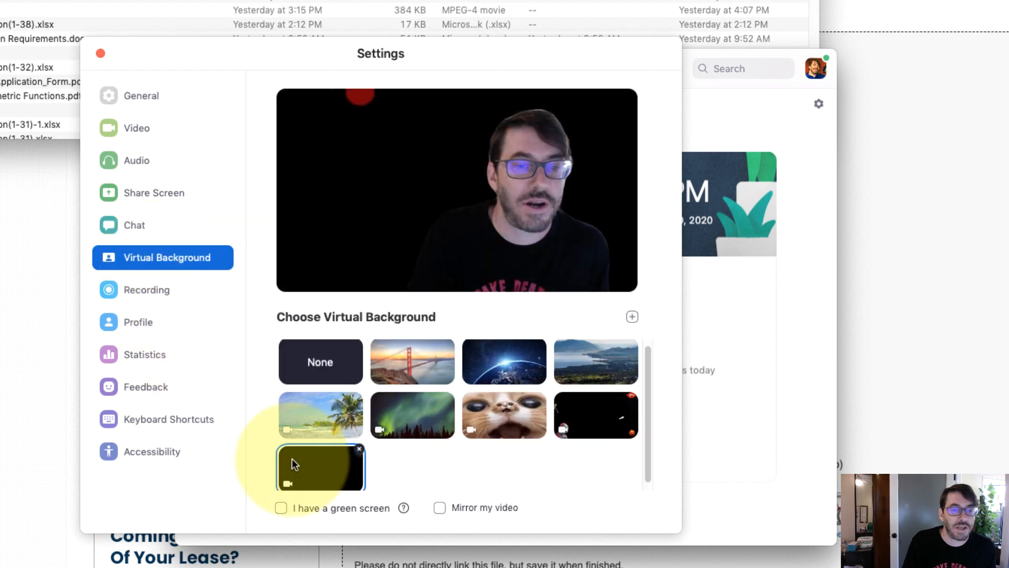
{"action": "left_click", "coordinate": [381, 206]}
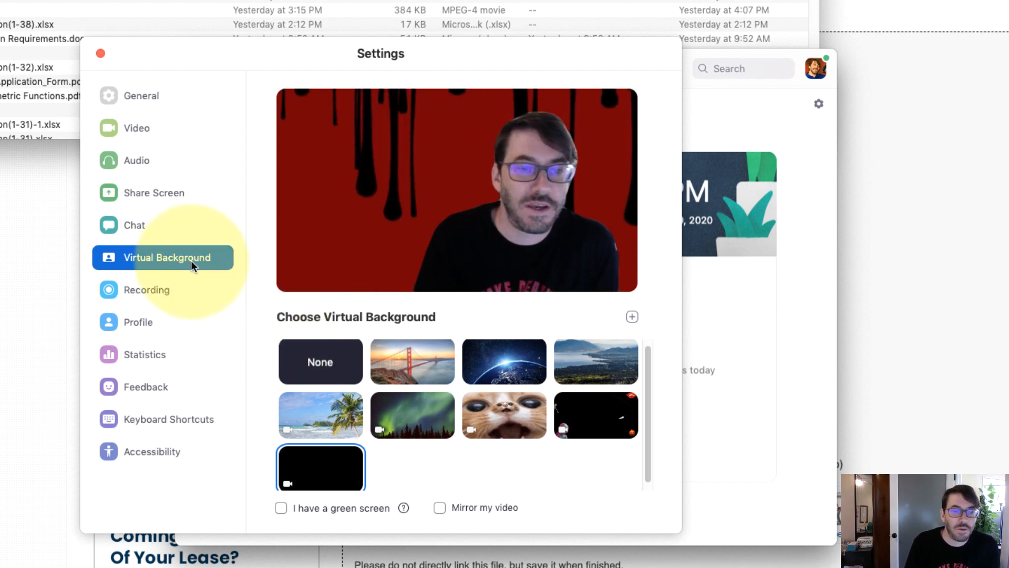
Open the file picker for adding a video as a virtual background and cancel without choosing a file.
{"action": "left_click", "coordinate": [633, 318]}
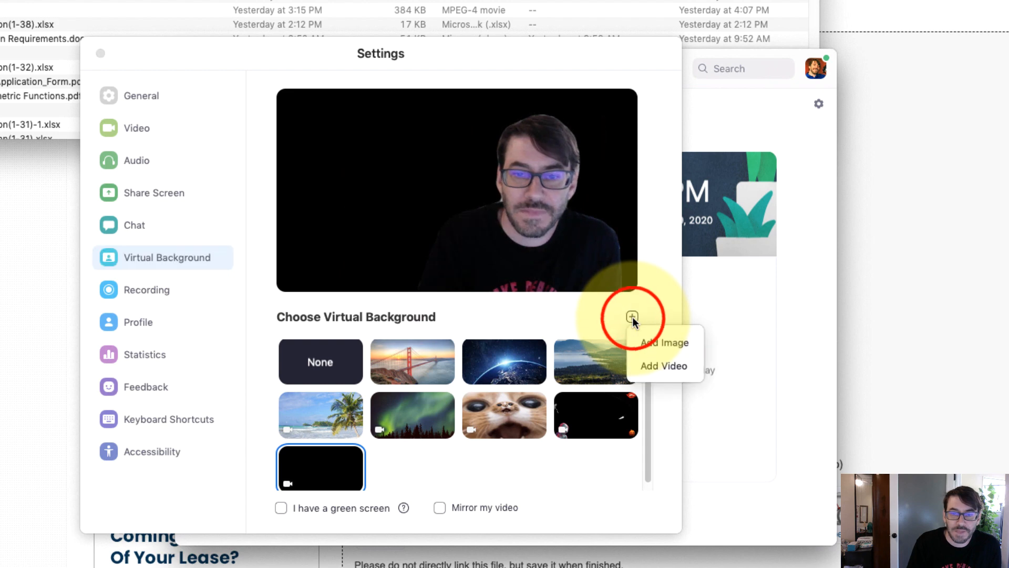
{"action": "left_click", "coordinate": [646, 367]}
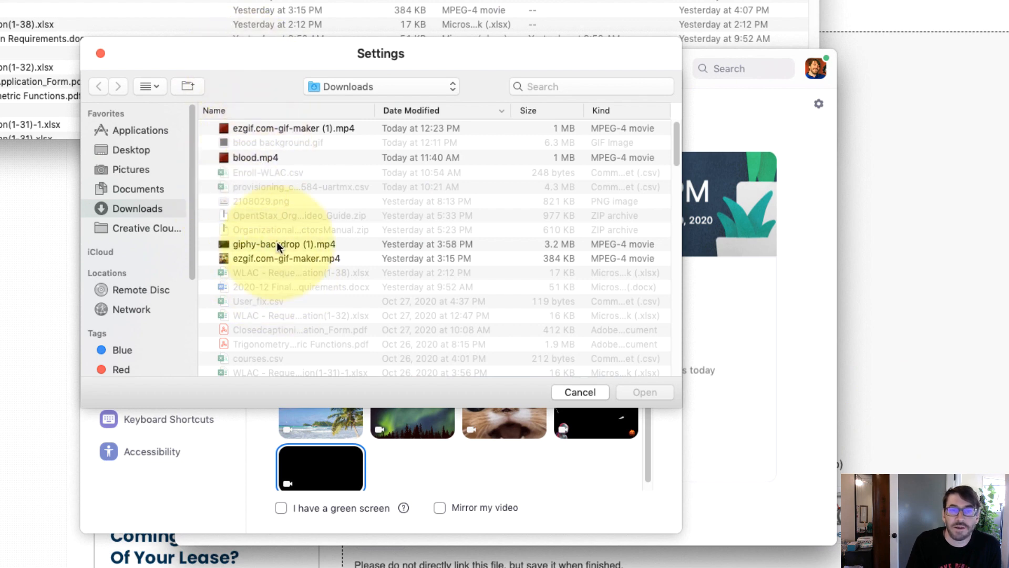
{"action": "left_click", "coordinate": [572, 386]}
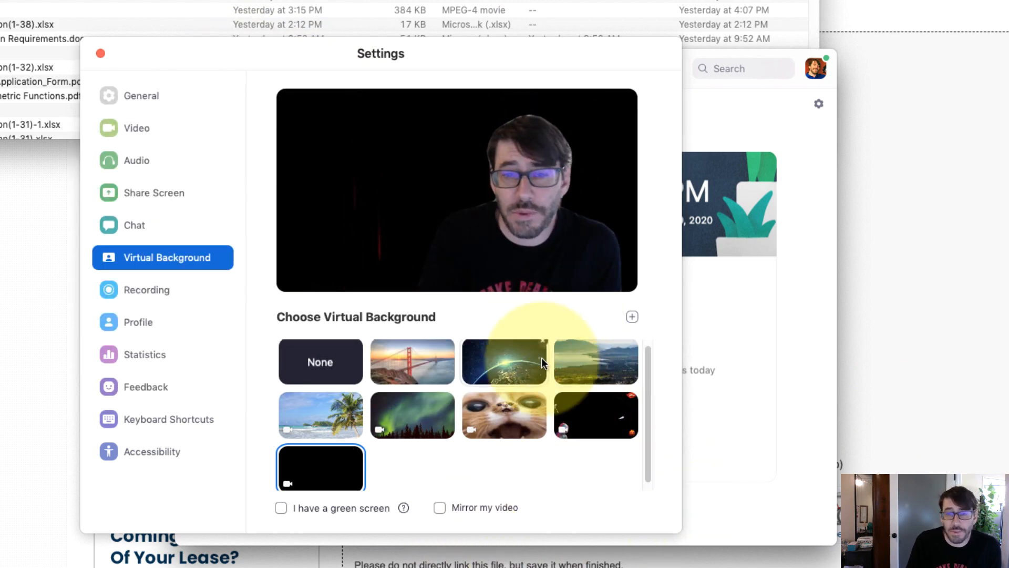